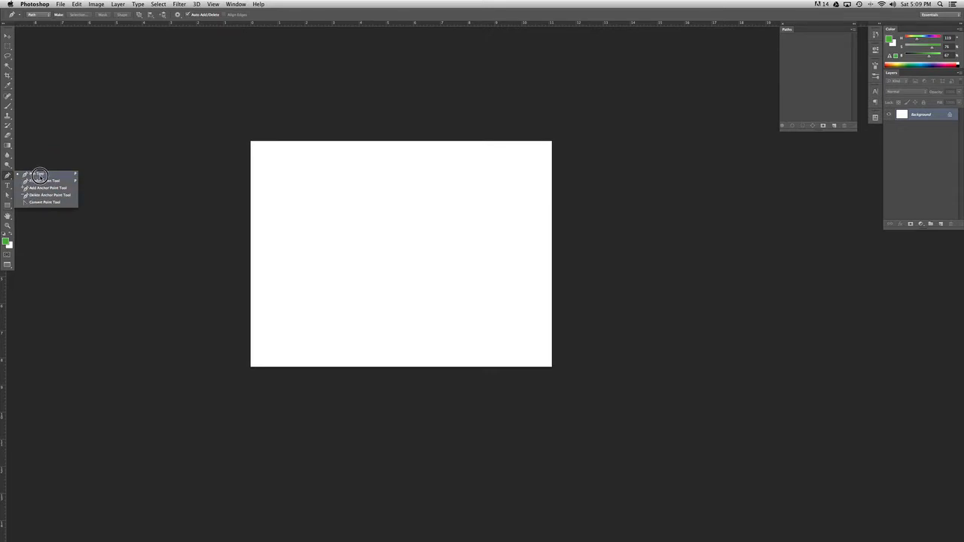
- Draw an open path of three corner points with the Pen tool across the upper half of the canvas
click(41, 174)
click(340, 211)
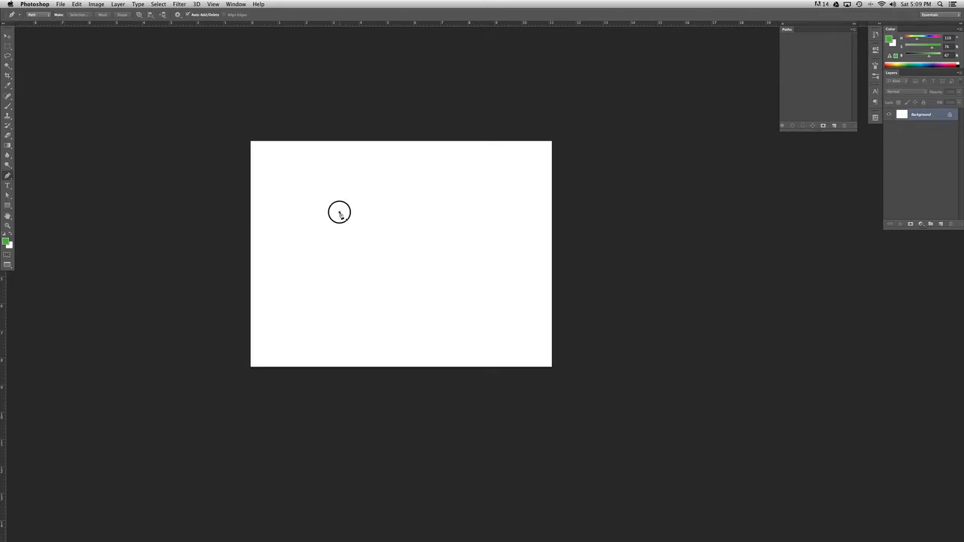
click(426, 192)
click(456, 232)
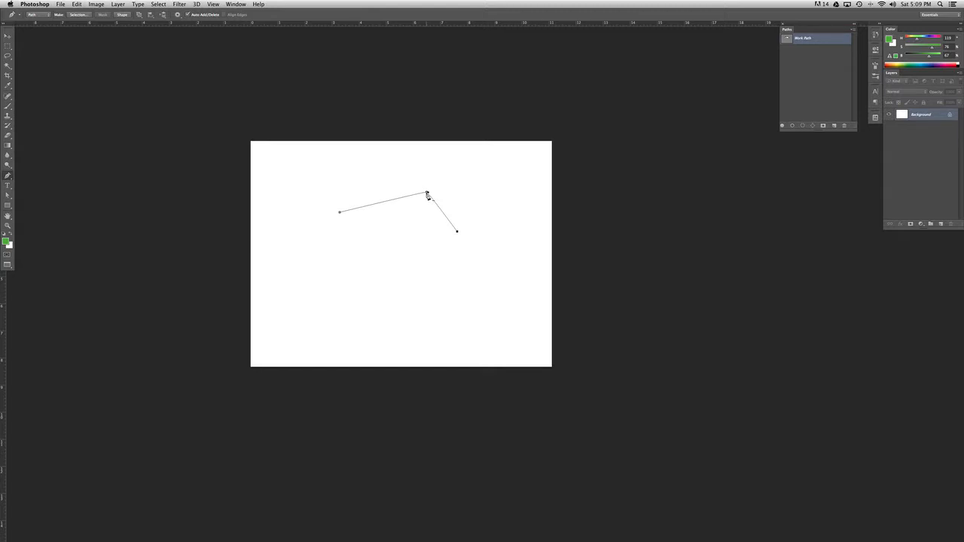
- Convert the path's middle corner anchor into a smooth point so both adjoining segments curve
click(9, 175)
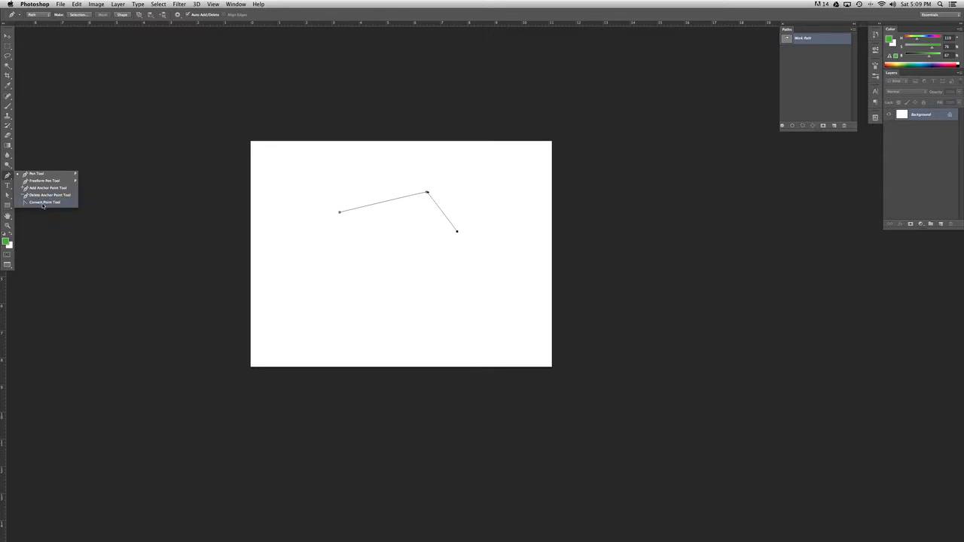
click(54, 204)
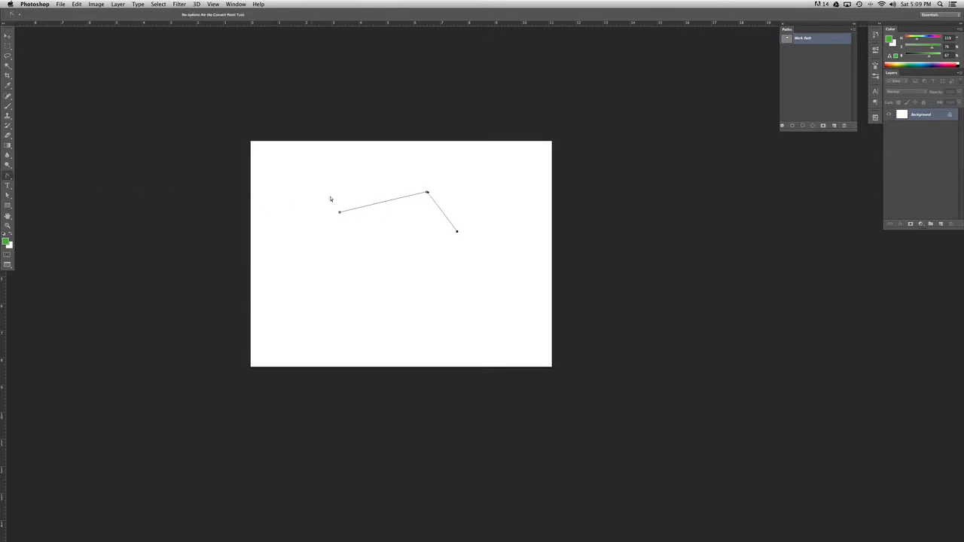
drag(427, 194, 481, 195)
click(426, 193)
drag(426, 193, 456, 200)
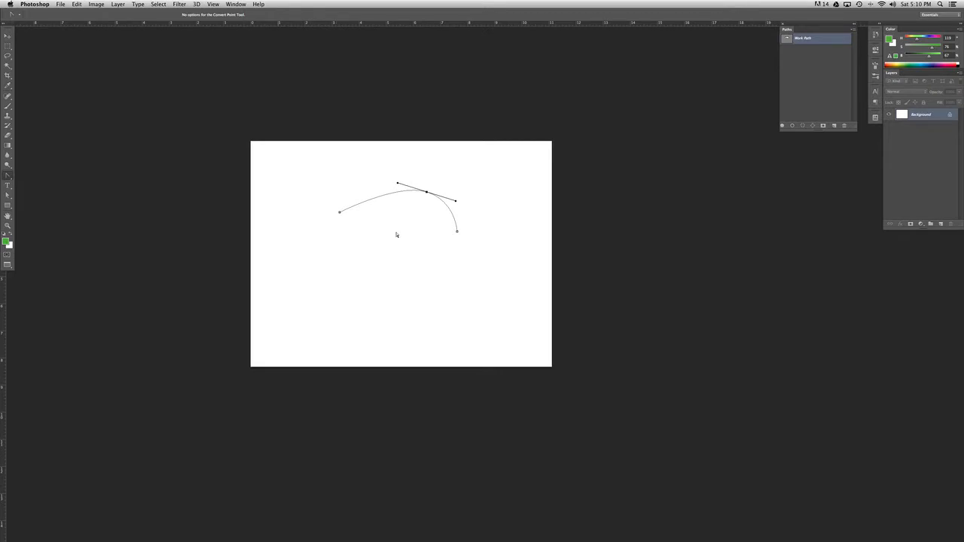
- Continue the path with three more corner points below the curve and close it at its starting anchor
click(7, 176)
click(71, 173)
click(438, 270)
click(322, 280)
click(316, 232)
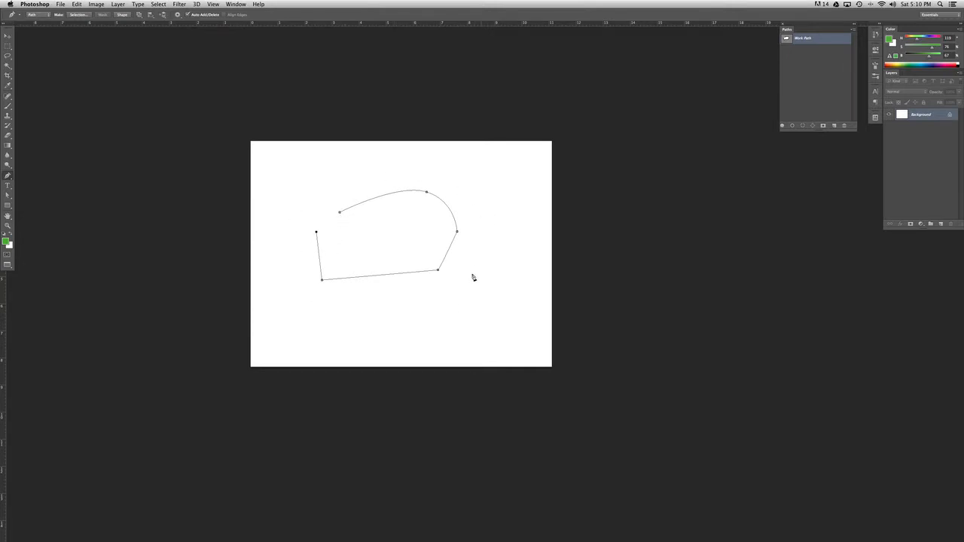
click(340, 214)
- Fill the closed path with light blue on a new layer, then deselect the path
click(941, 224)
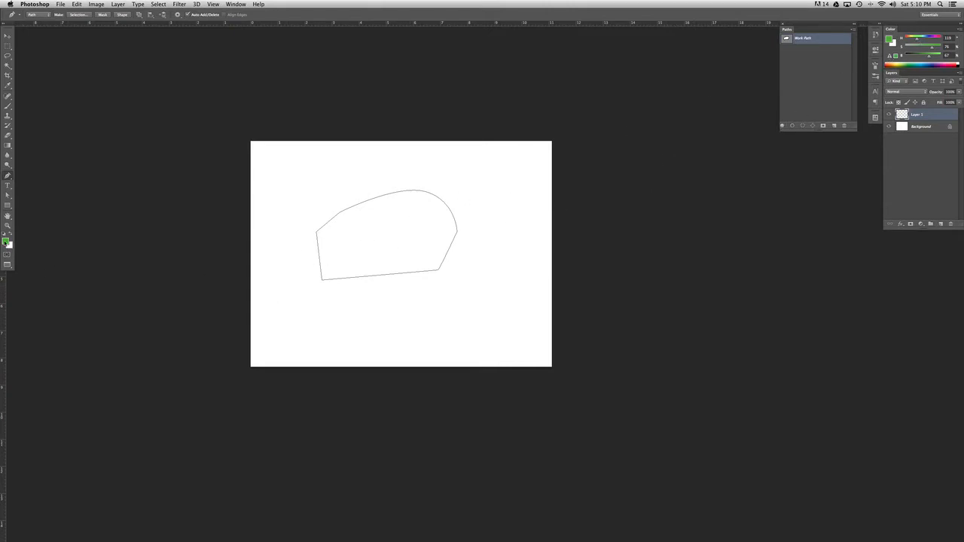
click(6, 241)
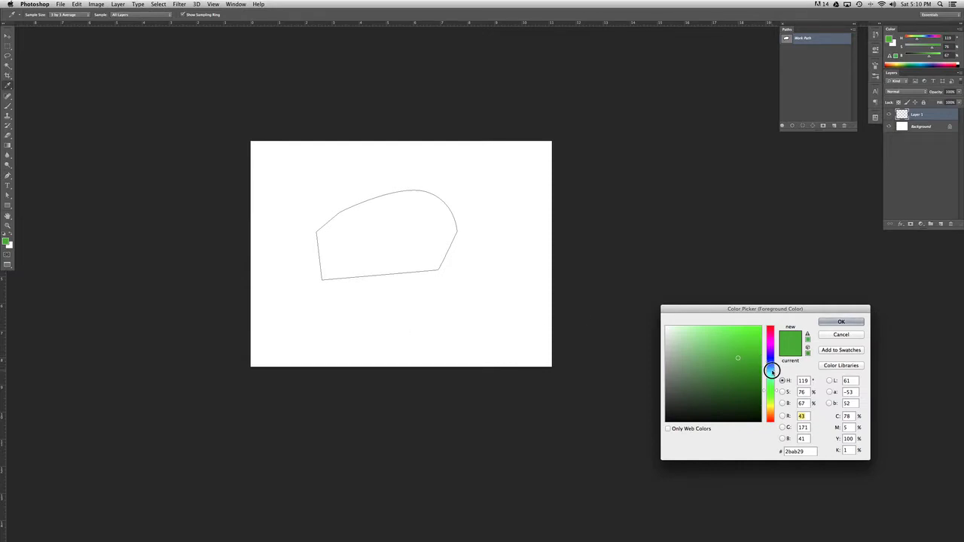
drag(772, 370, 771, 366)
key(Return)
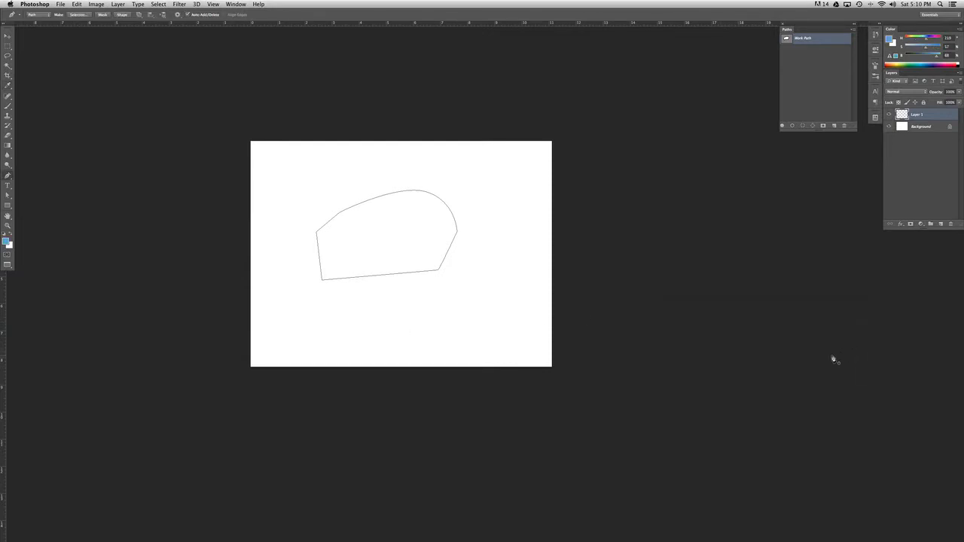
click(781, 125)
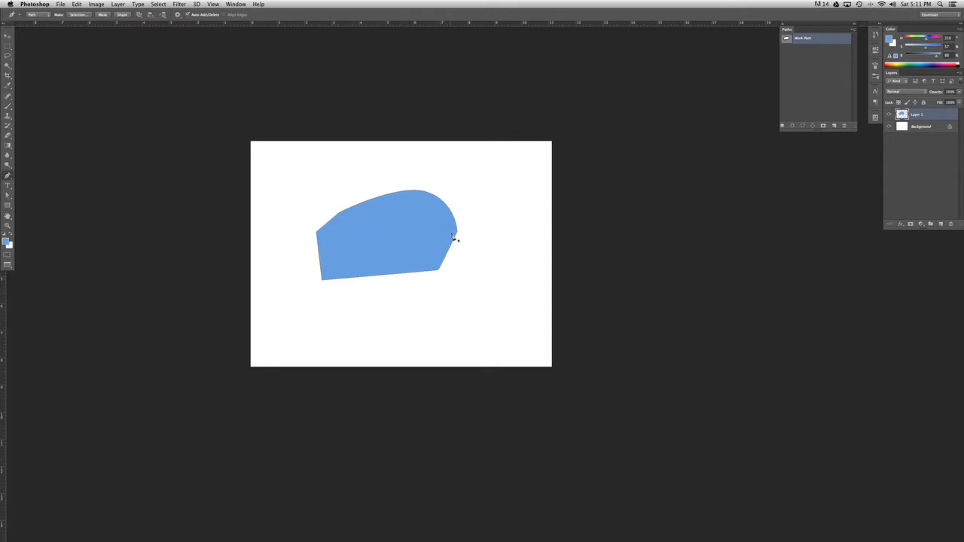
click(816, 84)
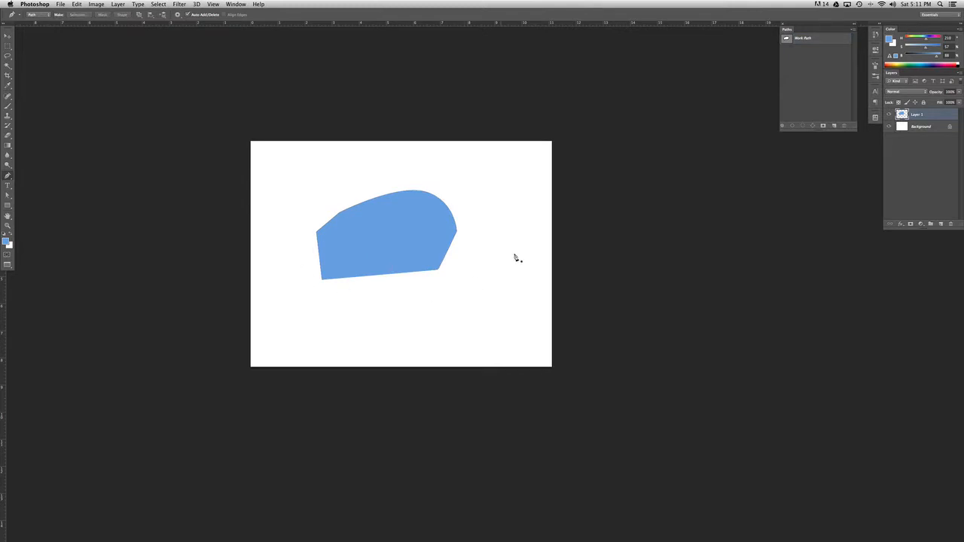
- Save the work path as Path 1 and draw a closed triangle beside the blue shape on a new path
double_click(834, 41)
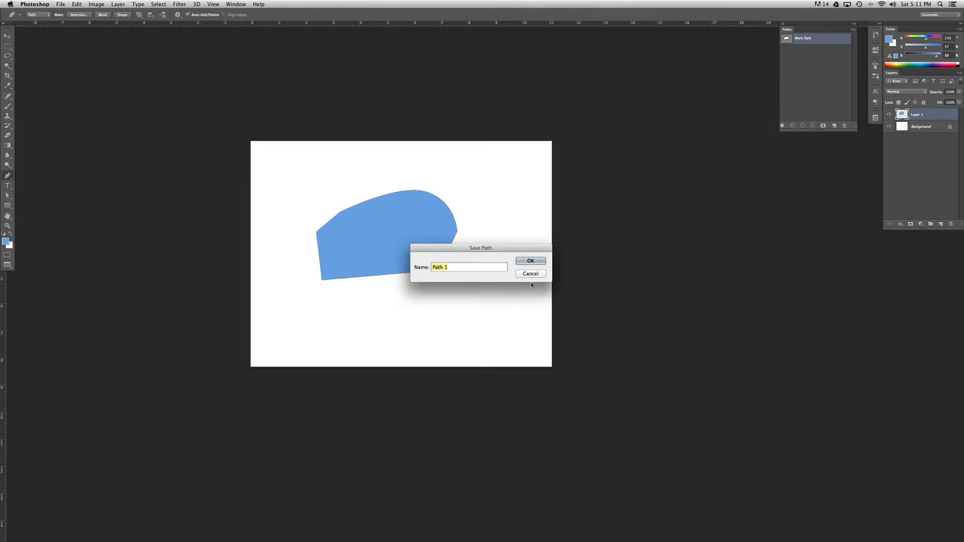
click(531, 261)
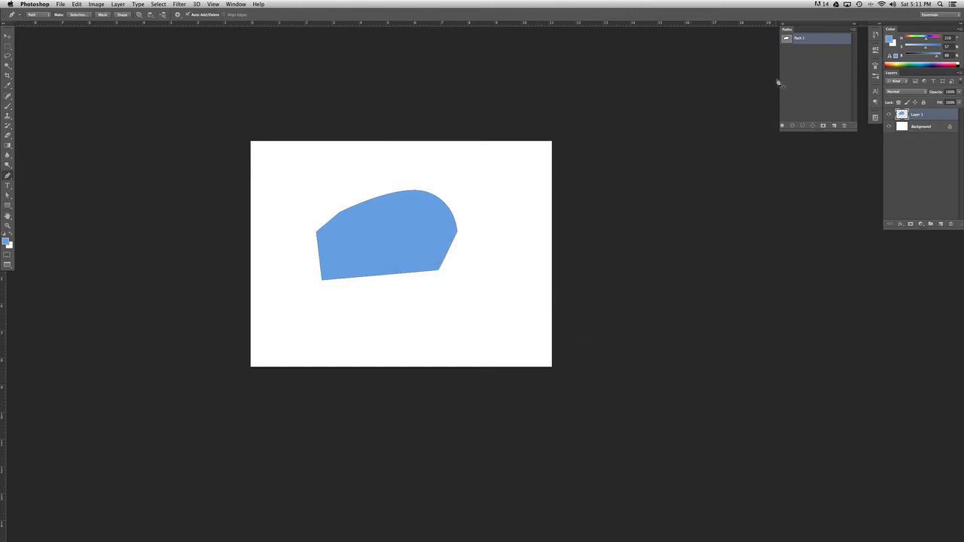
click(834, 126)
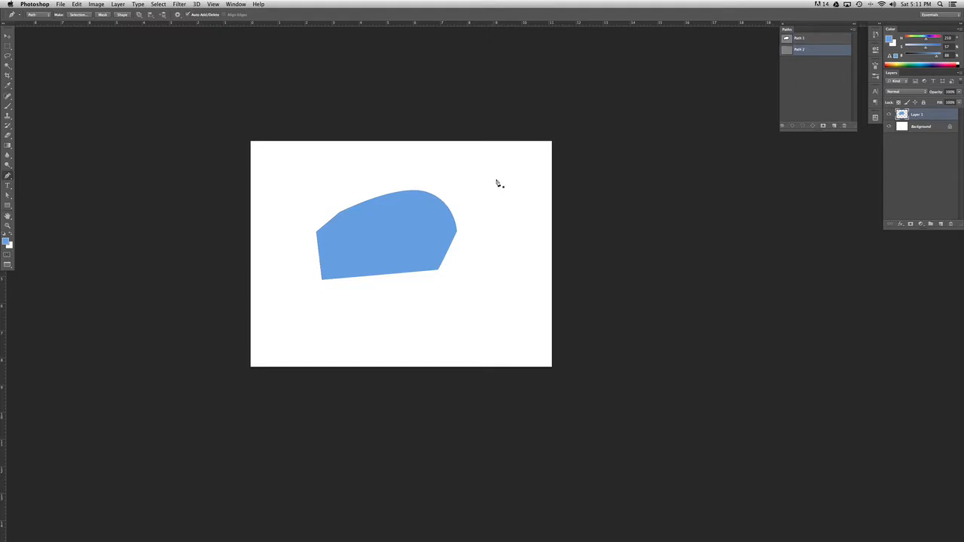
drag(468, 243, 528, 244)
click(501, 170)
- Add a new layer and set up a hard round brush at 16 px with 1% spacing
click(940, 224)
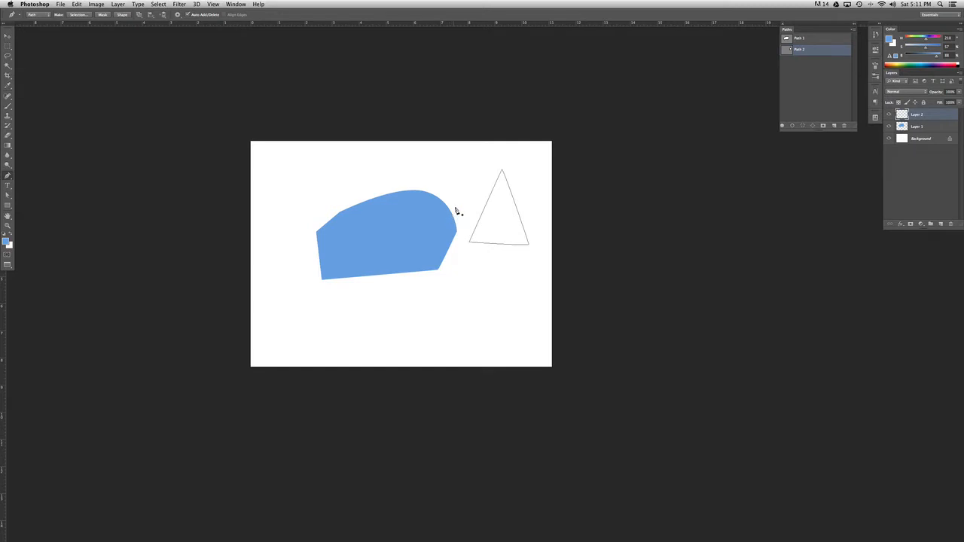
click(8, 109)
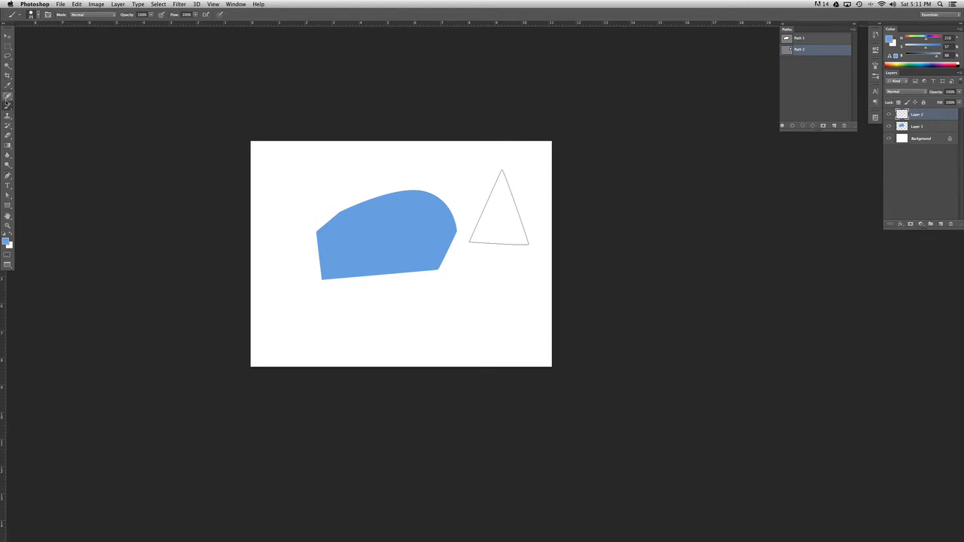
click(40, 16)
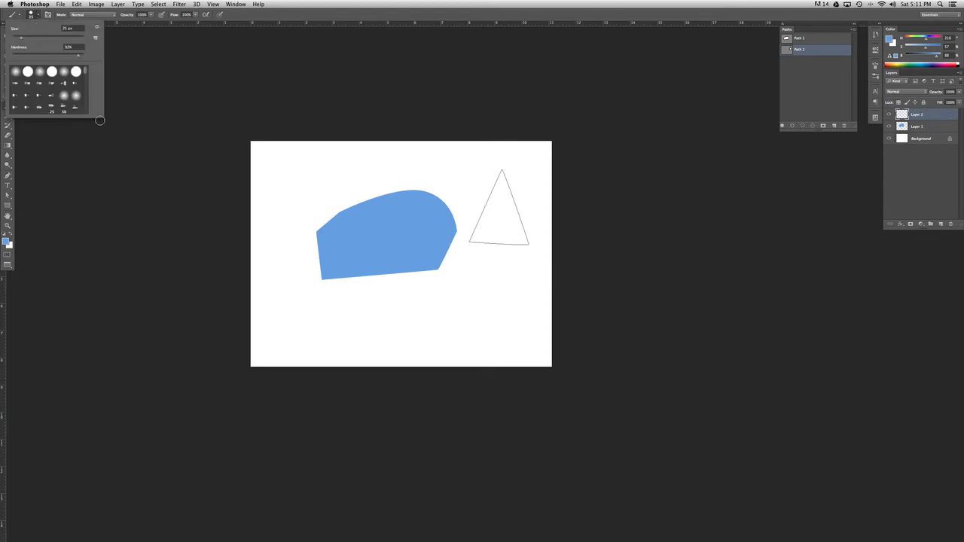
drag(100, 116, 101, 371)
click(27, 70)
click(47, 15)
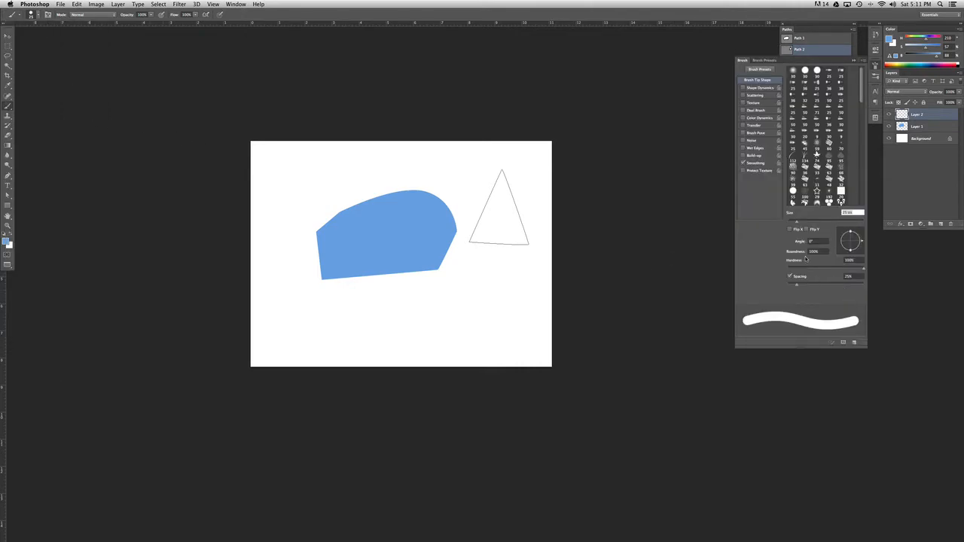
click(48, 16)
click(48, 16)
drag(799, 287, 734, 289)
drag(797, 222, 794, 223)
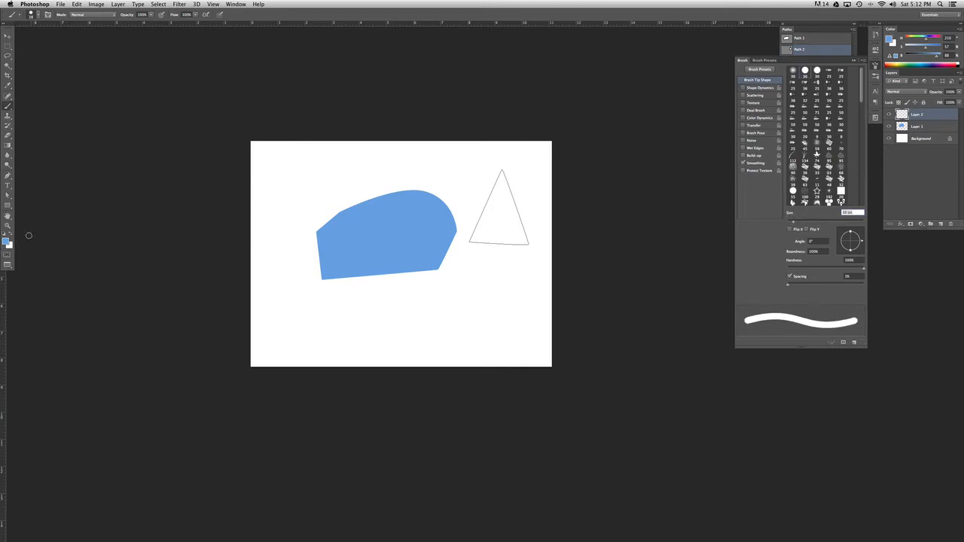
- Set the foreground colour to orange, e19d60
click(7, 241)
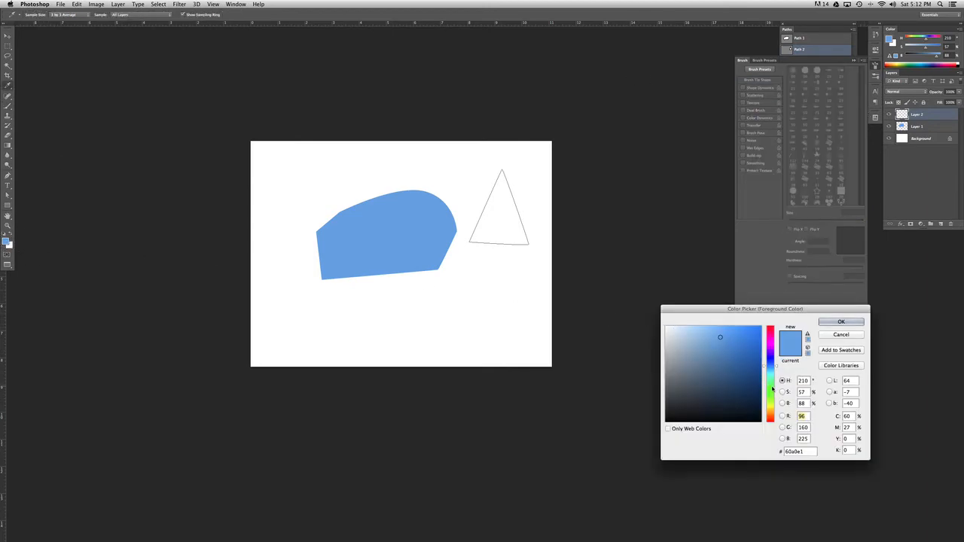
click(771, 348)
click(771, 355)
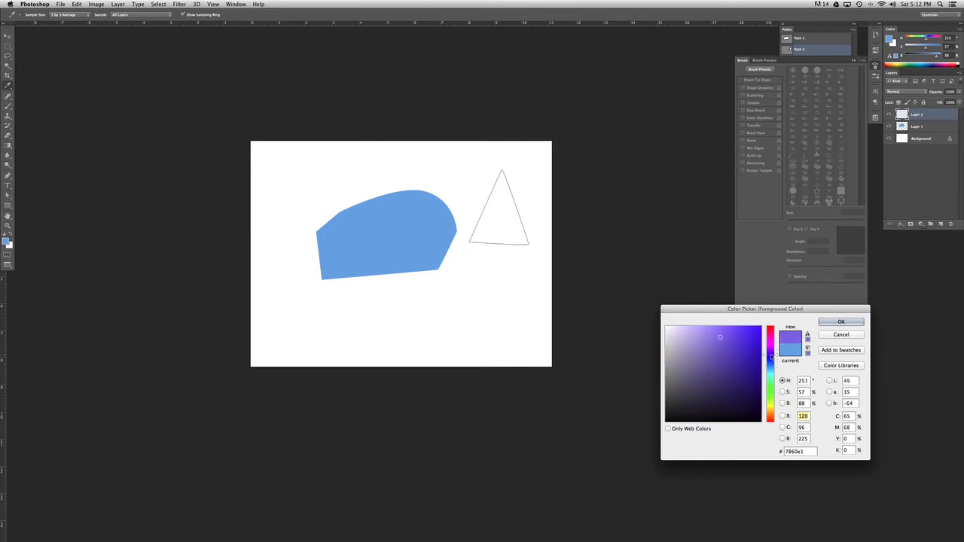
click(770, 418)
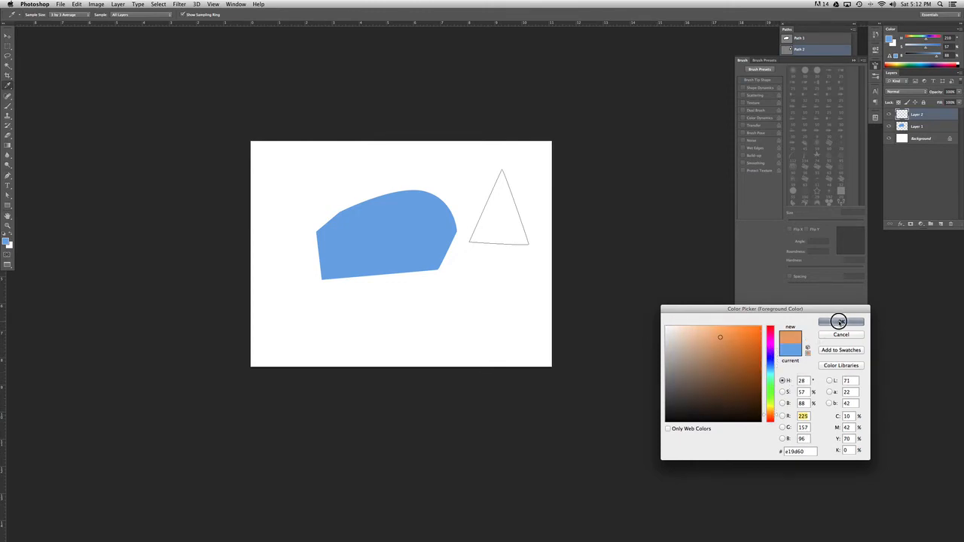
click(839, 322)
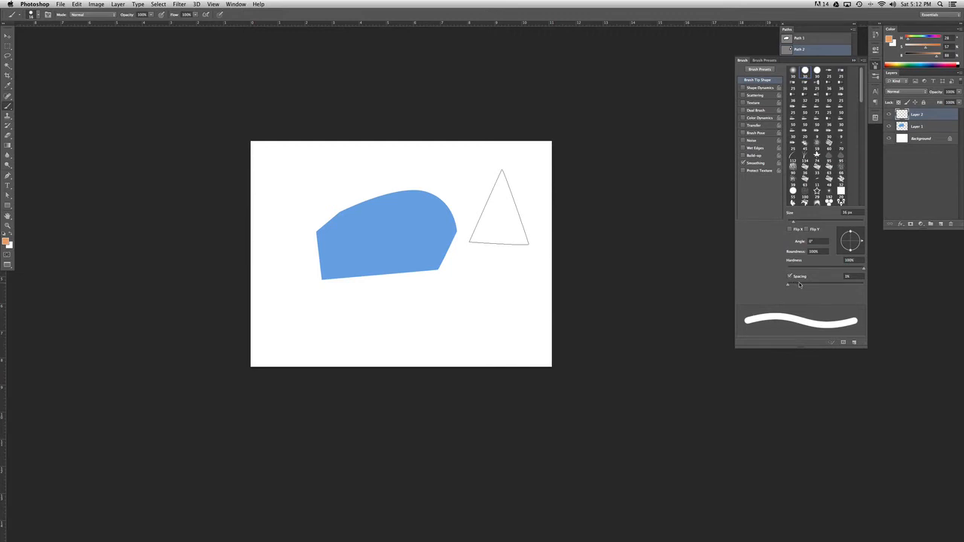
- Stroke the triangle path with the orange brush, then deselect the path
click(874, 64)
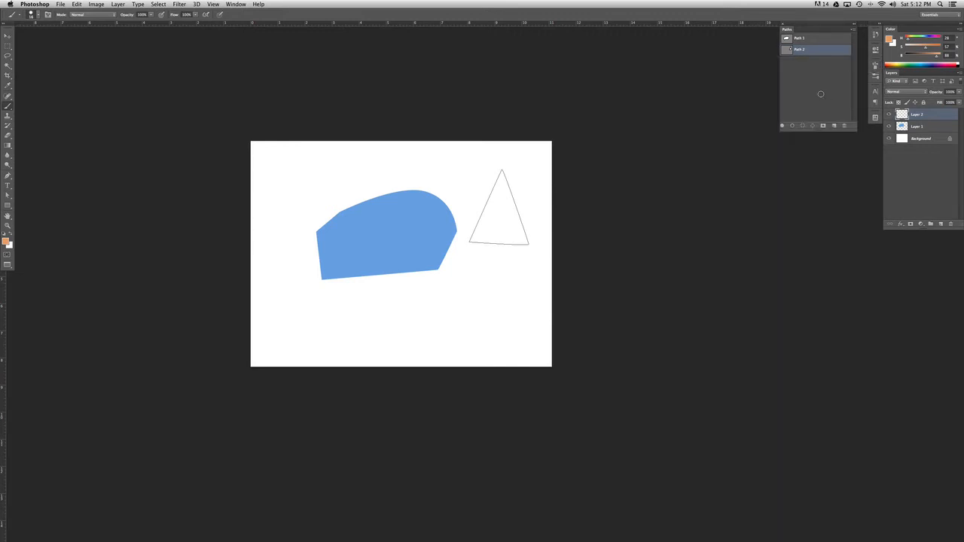
click(792, 127)
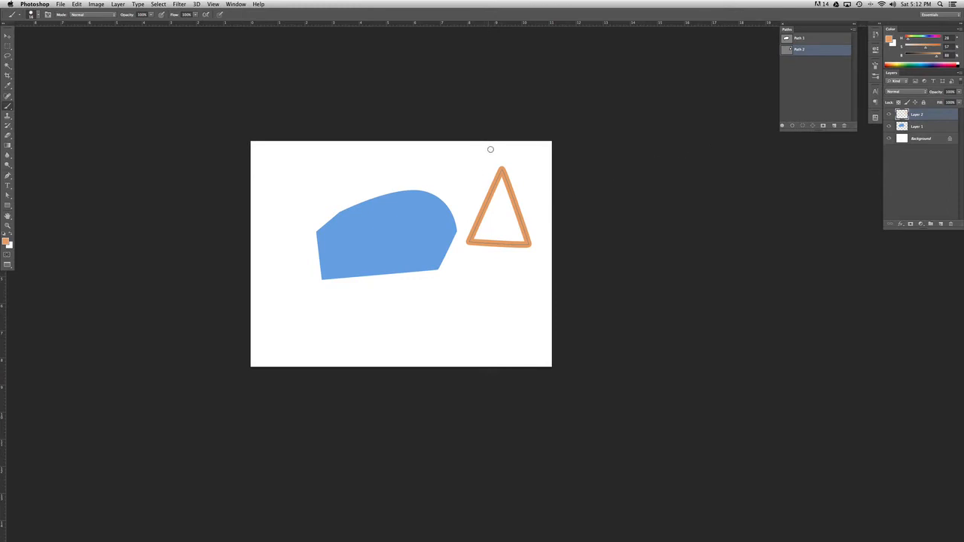
click(814, 82)
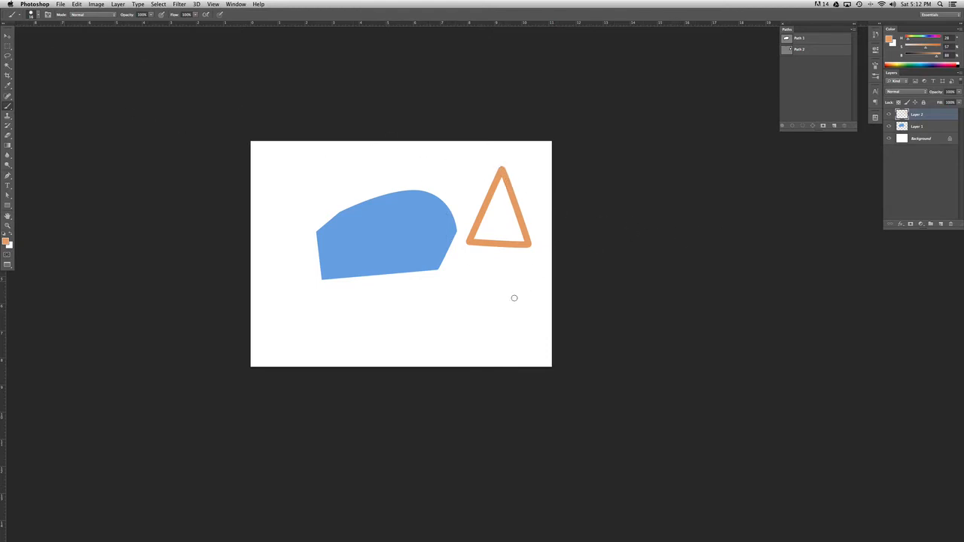
- Move the orange triangle to the canvas's upper left area and shift the blue shape so the two overlap
click(8, 36)
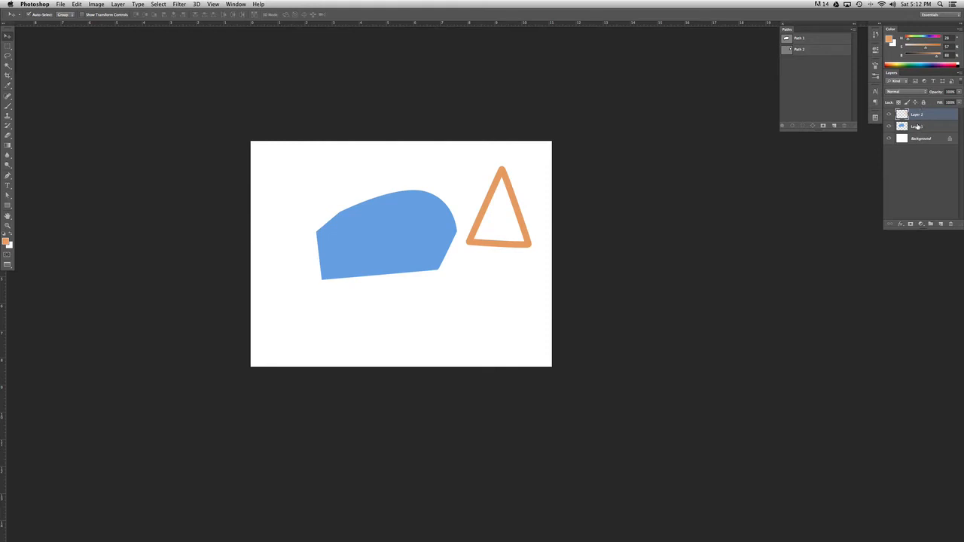
drag(502, 168, 484, 289)
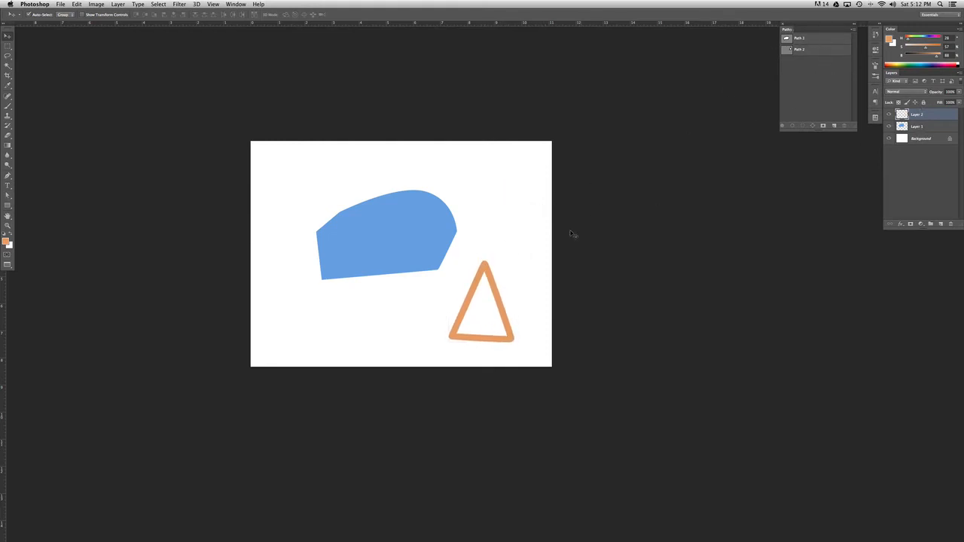
drag(398, 244, 332, 280)
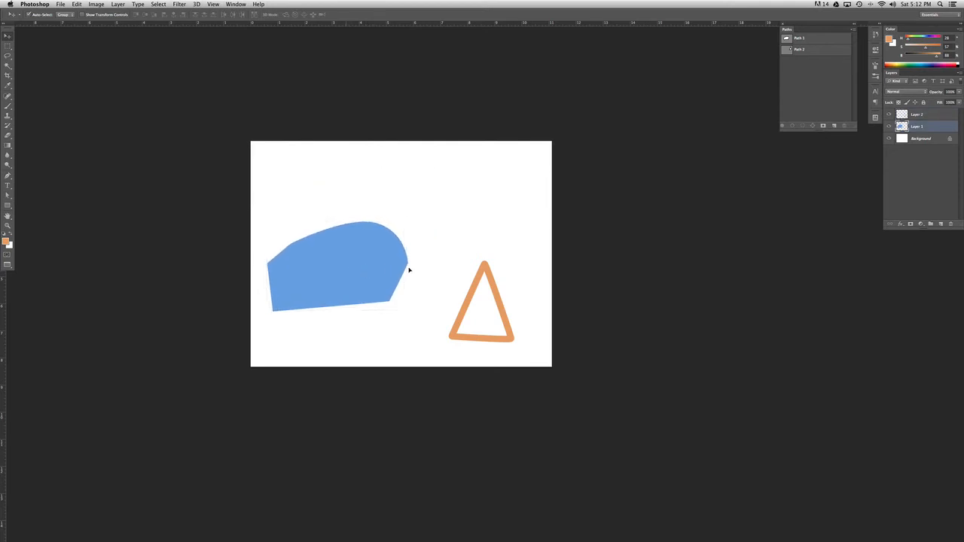
drag(484, 265, 353, 201)
drag(393, 254, 439, 254)
- Bring Layer 1 above Layer 2 and arrange the blue shape to the right of the orange triangle
drag(937, 121, 931, 111)
drag(391, 261, 466, 214)
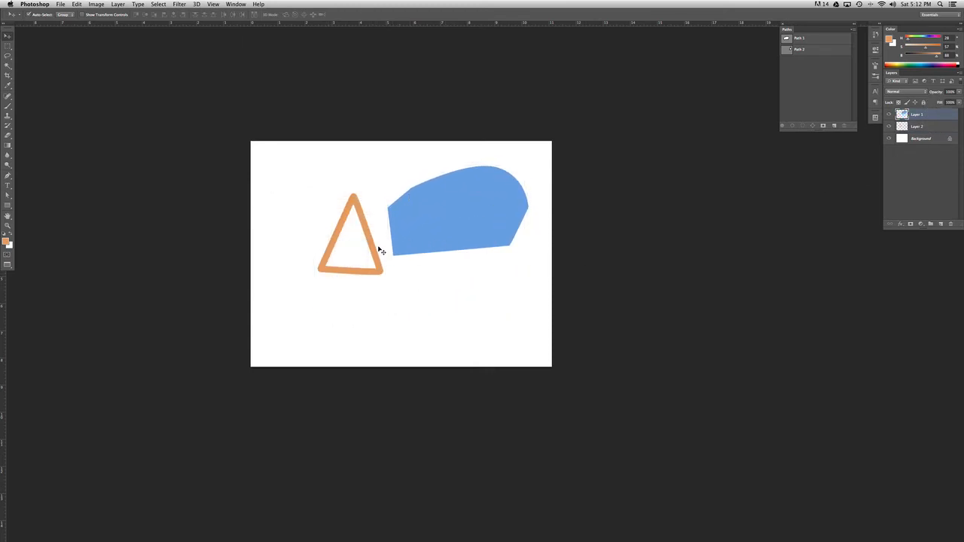
drag(372, 254, 339, 228)
drag(448, 226, 430, 252)
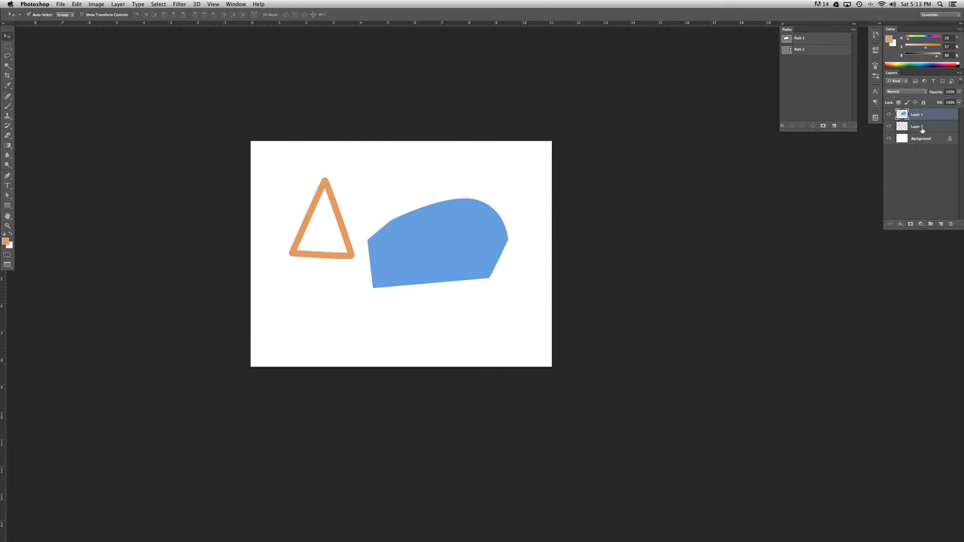
- Fill Path 1 with bright red on a new layer
click(818, 40)
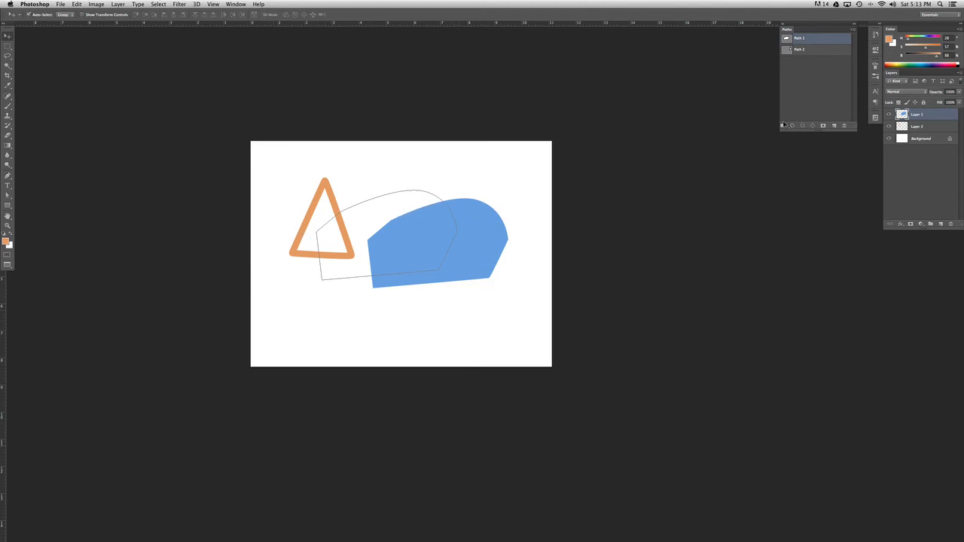
click(941, 224)
drag(908, 40, 934, 49)
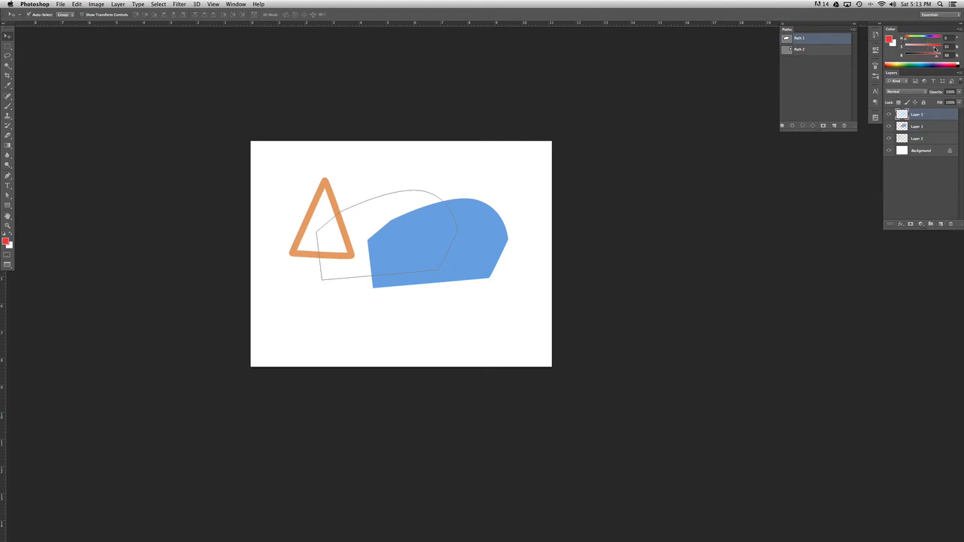
click(782, 126)
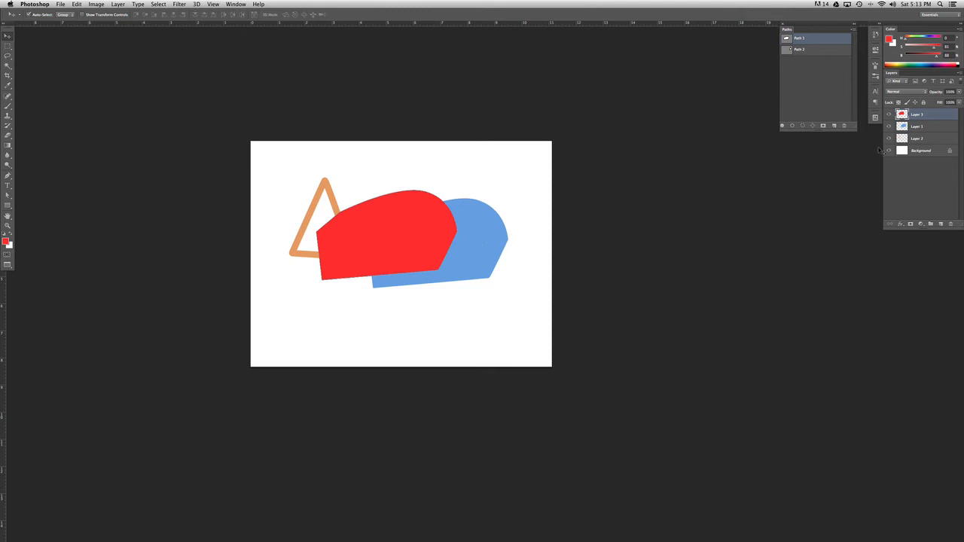
- Stroke Path 1 with a thin bright green line on another new layer, then deselect the path
click(940, 225)
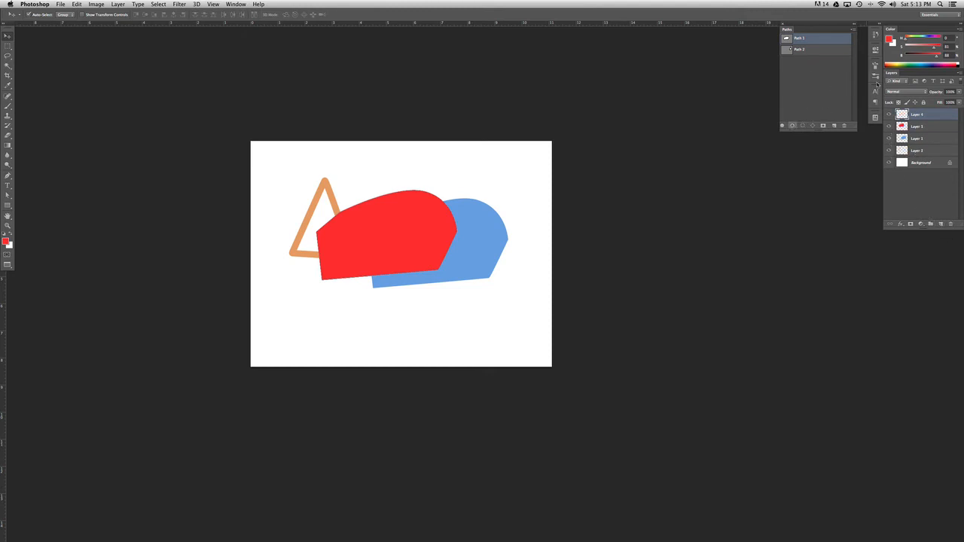
drag(905, 41, 917, 36)
click(836, 69)
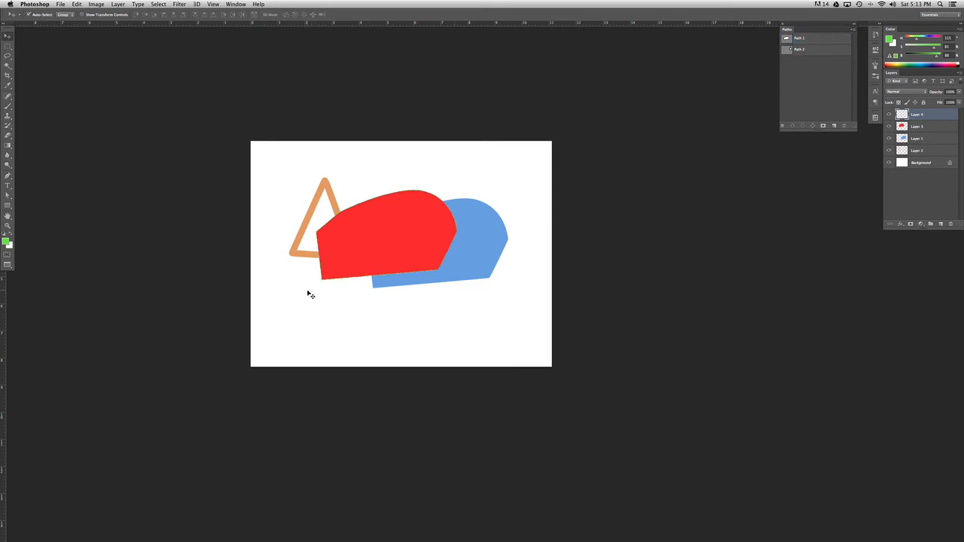
- Move the green outline down and to the right so it is offset from the red shape
key(super+plus)
key(super+plus)
key(super+plus)
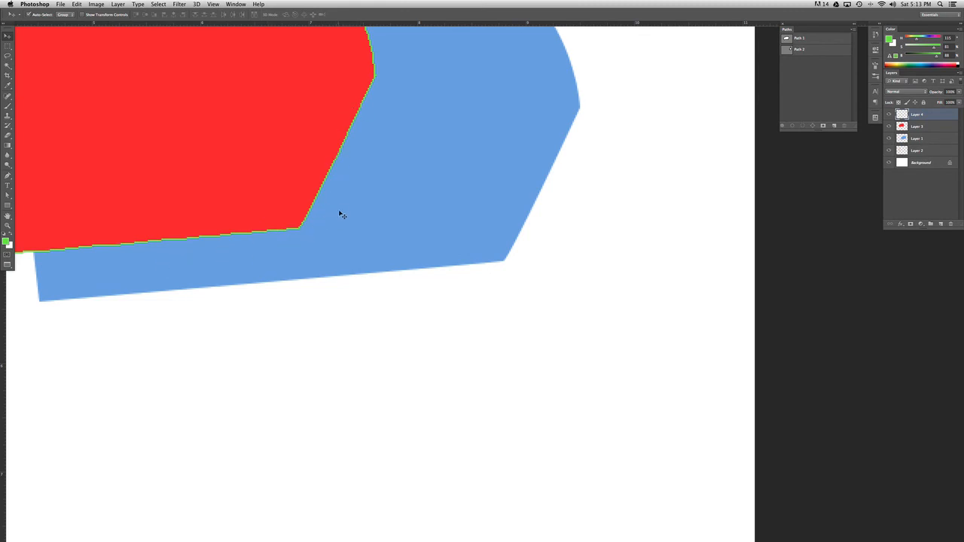
key(super+minus)
key(super+minus)
key(super+minus)
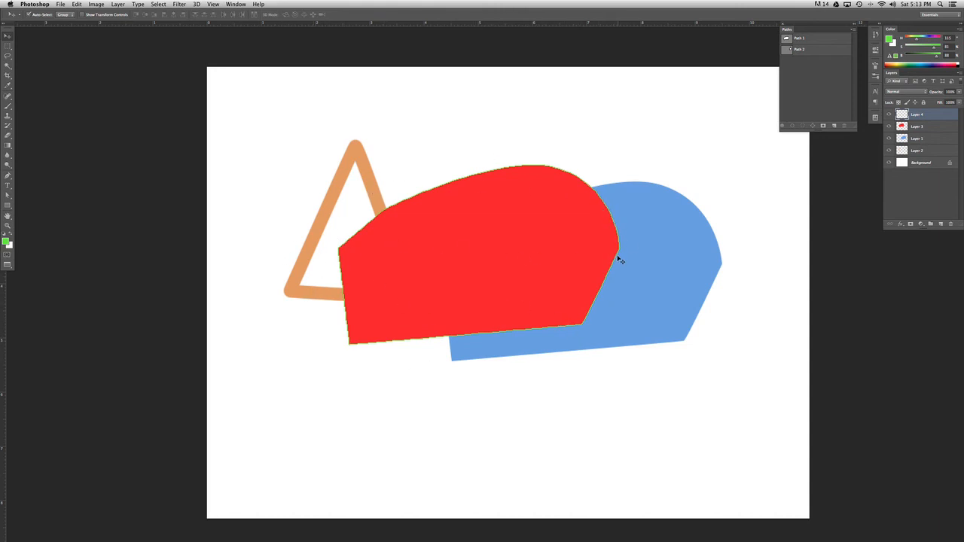
drag(578, 467, 416, 421)
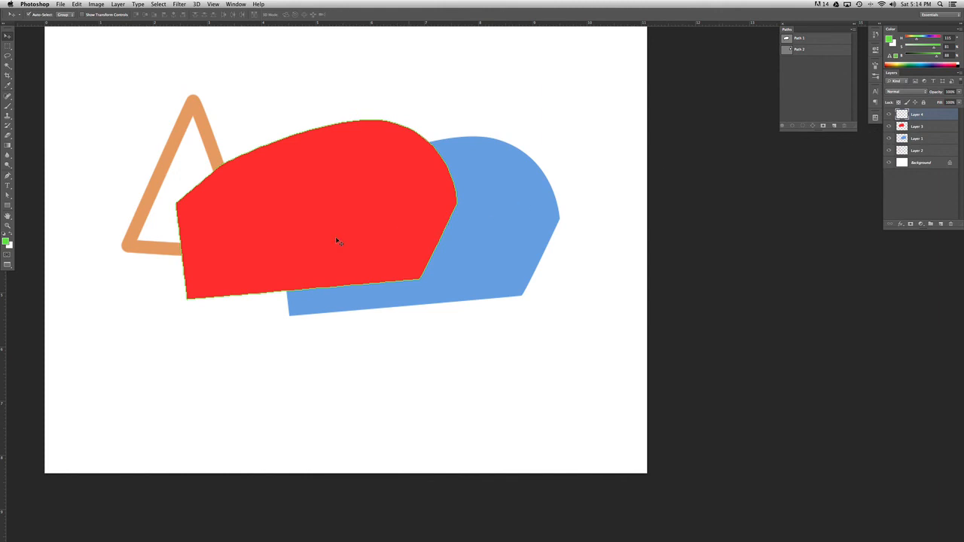
key(super+t)
drag(248, 259, 305, 269)
key(Return)
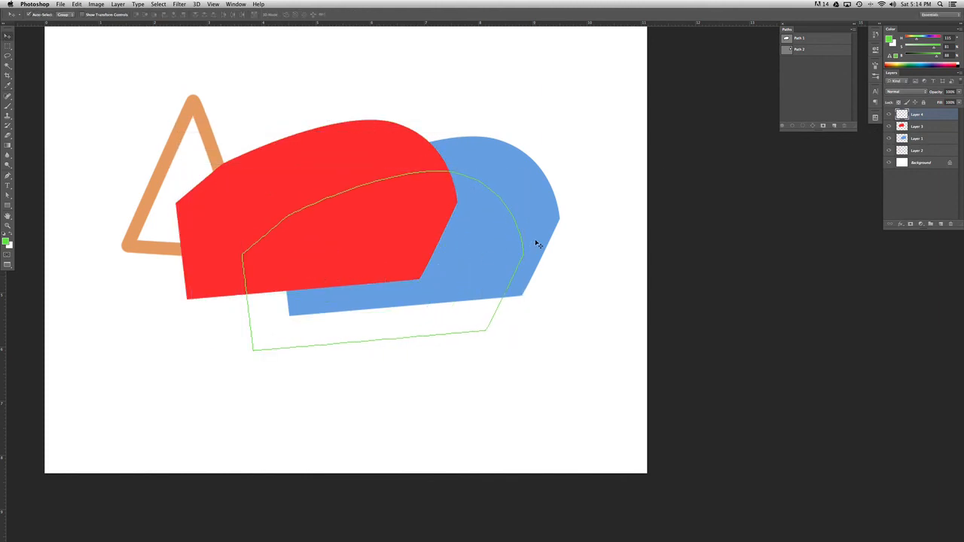